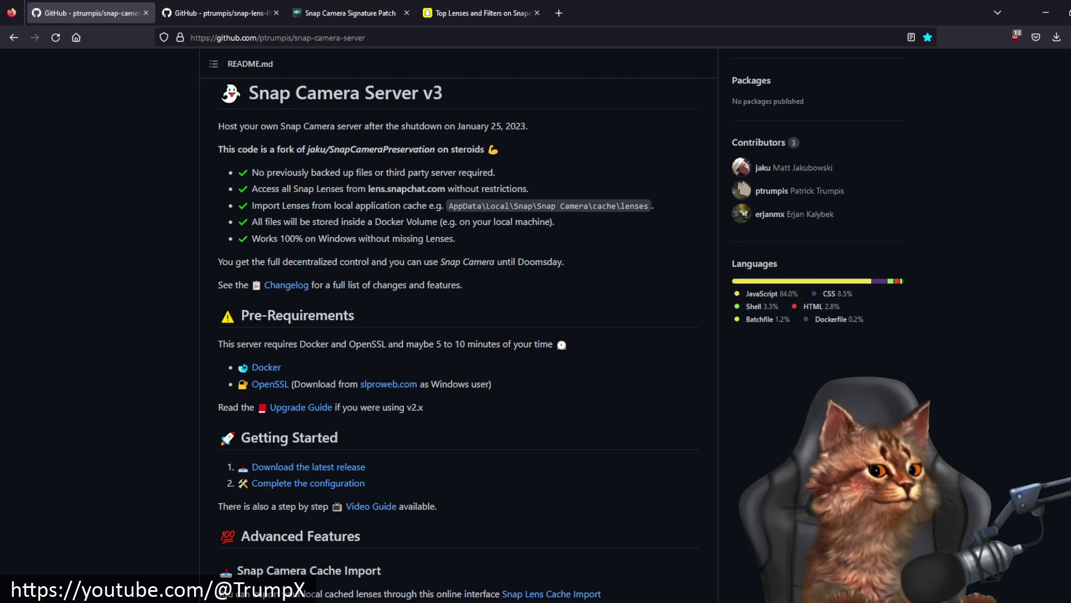
scroll(461, 335, "down", 3)
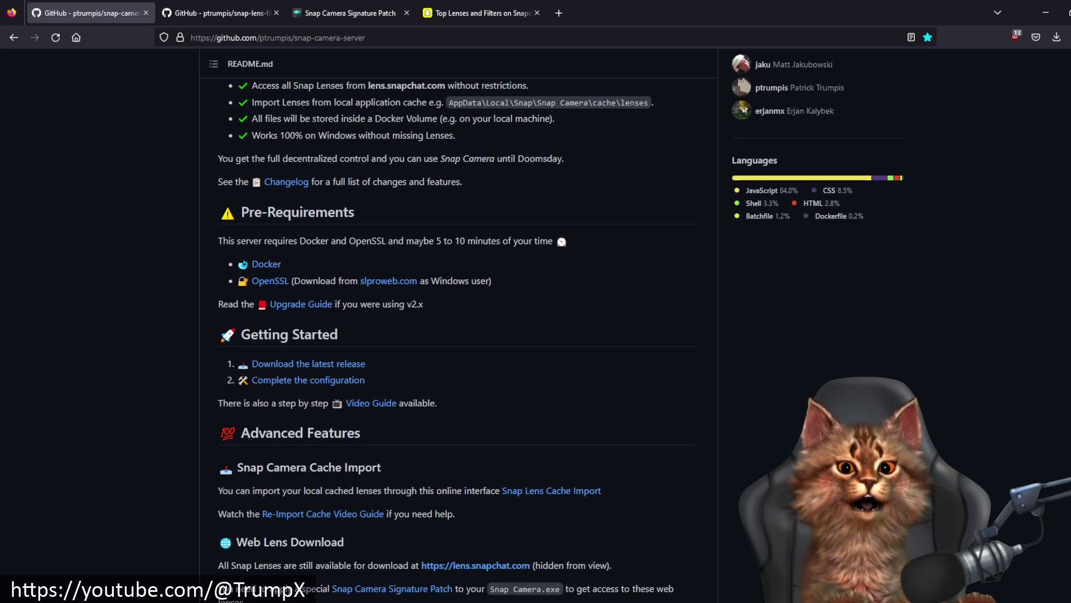
scroll(461, 335, "down", 3)
scroll(461, 334, "down", 3)
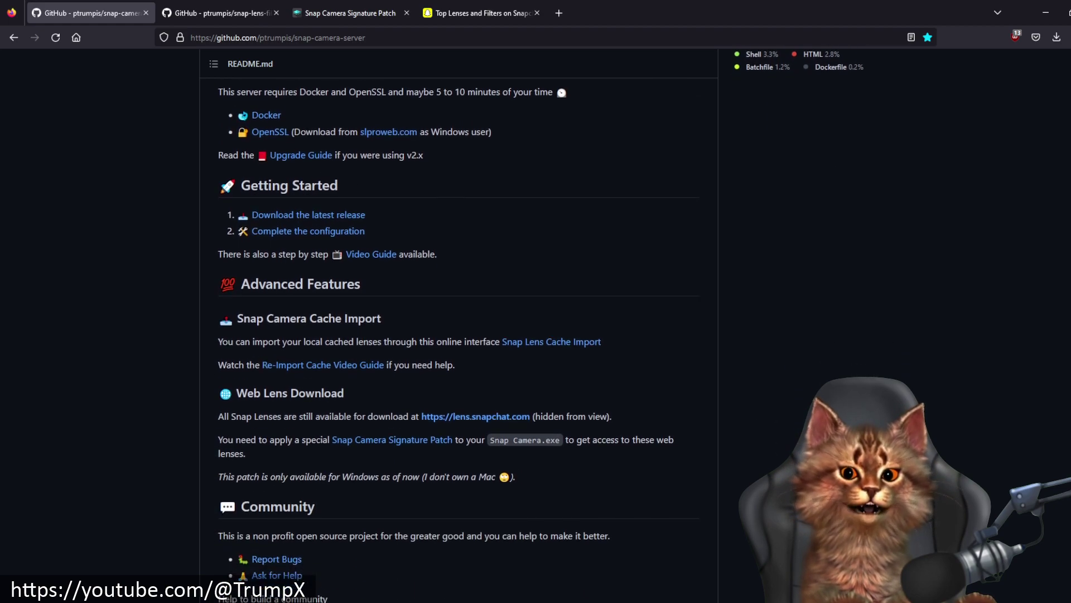
scroll(461, 335, "up", 5)
scroll(460, 335, "up", 5)
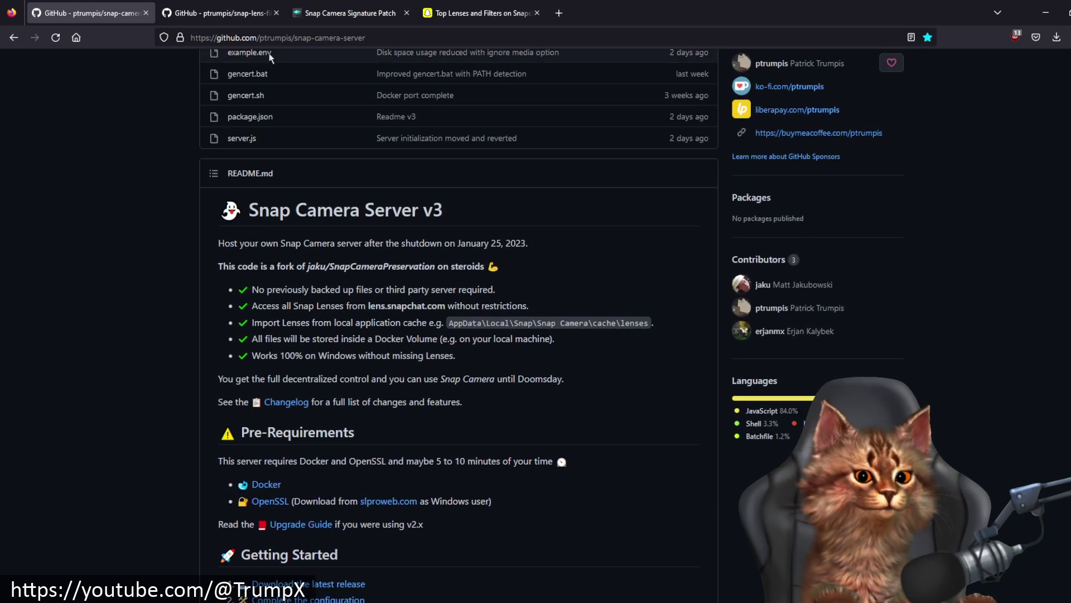
Switch to the snap-lens-file-format repository tab to view its README.
left_click(229, 13)
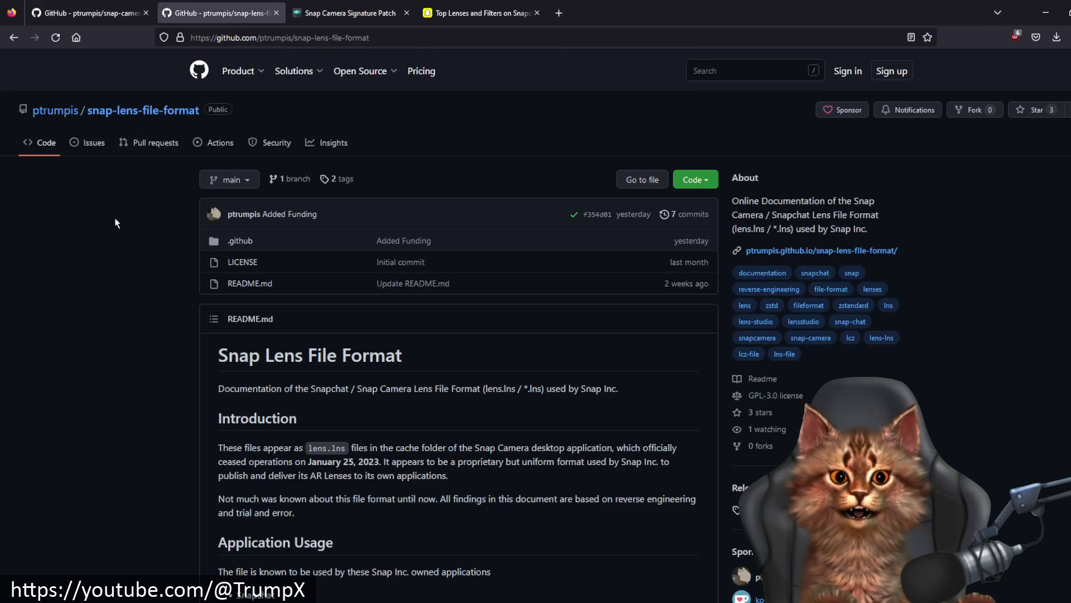
scroll(125, 262, "down", 3)
scroll(124, 262, "down", 3)
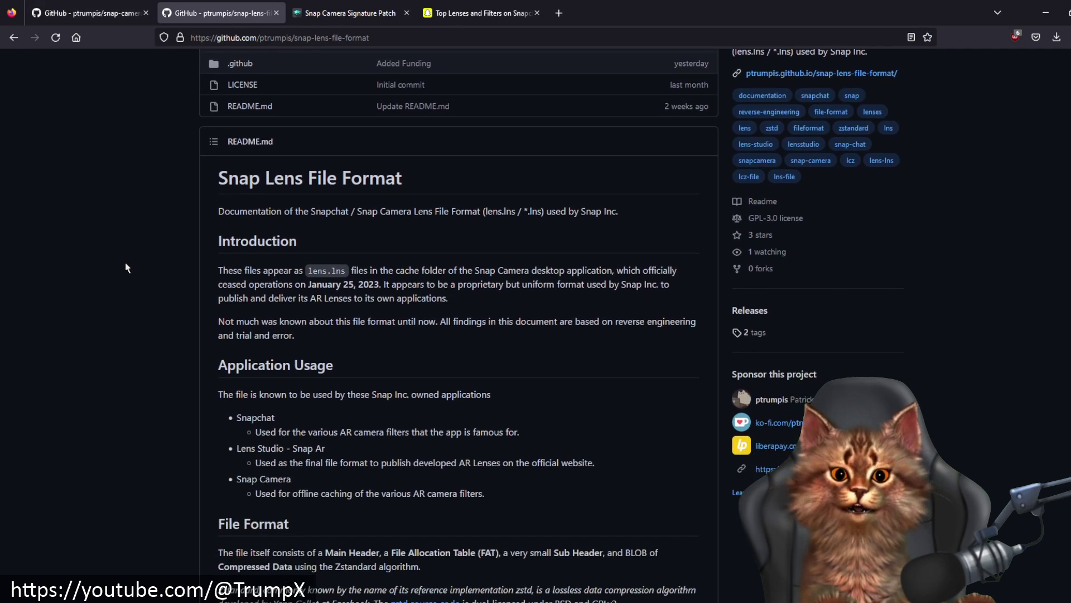
scroll(124, 262, "down", 1)
scroll(125, 266, "up", 3)
scroll(126, 268, "up", 3)
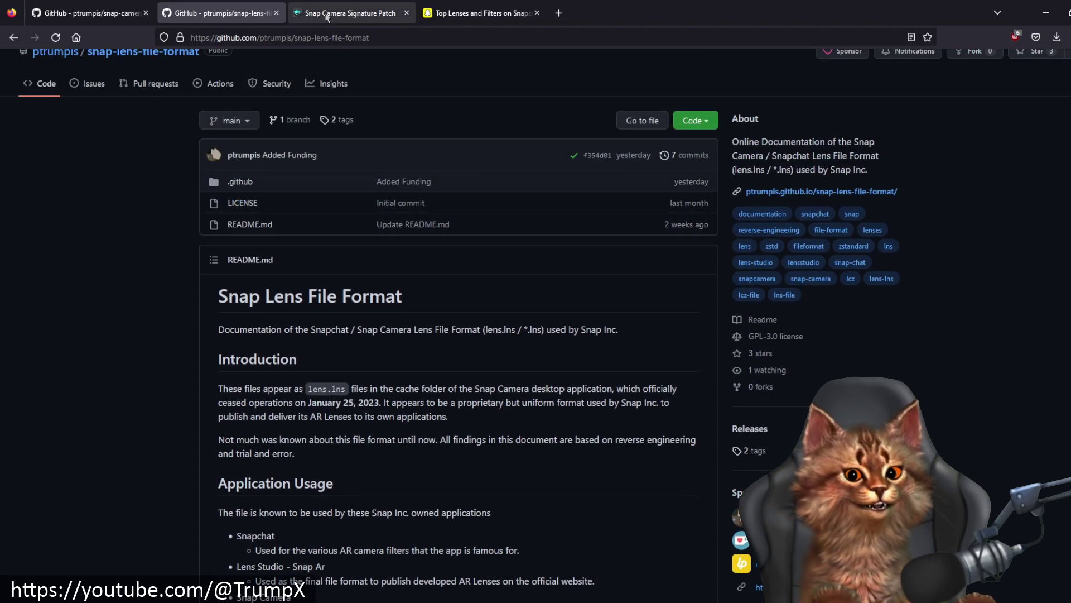
Switch to the Snap Camera Signature Patch tab.
left_click(349, 13)
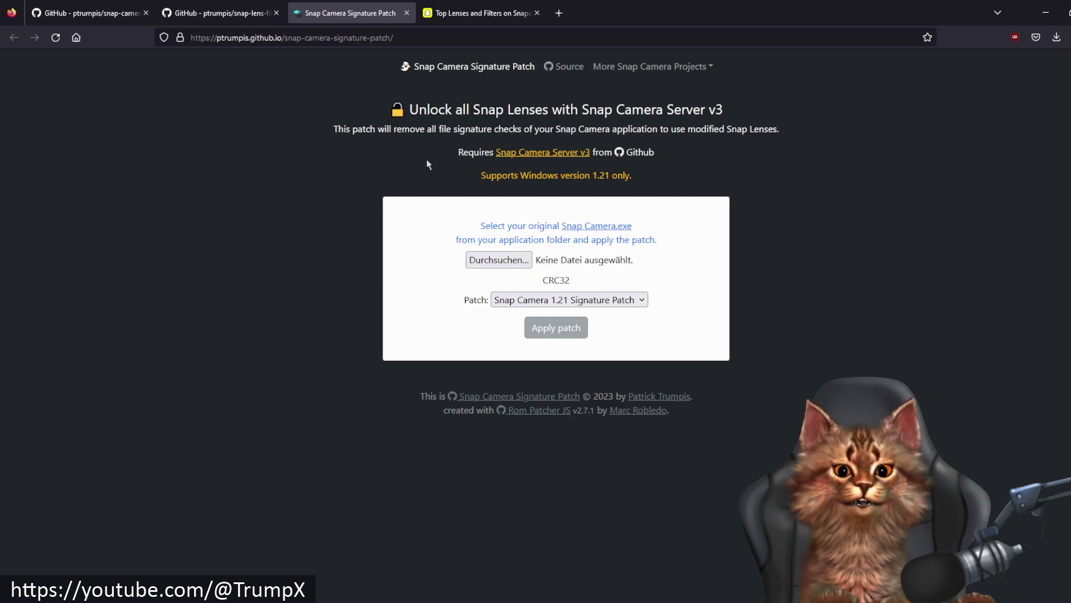
Switch to the lens.snapchat.com tab showing Top Lenses and Filters.
left_click(481, 13)
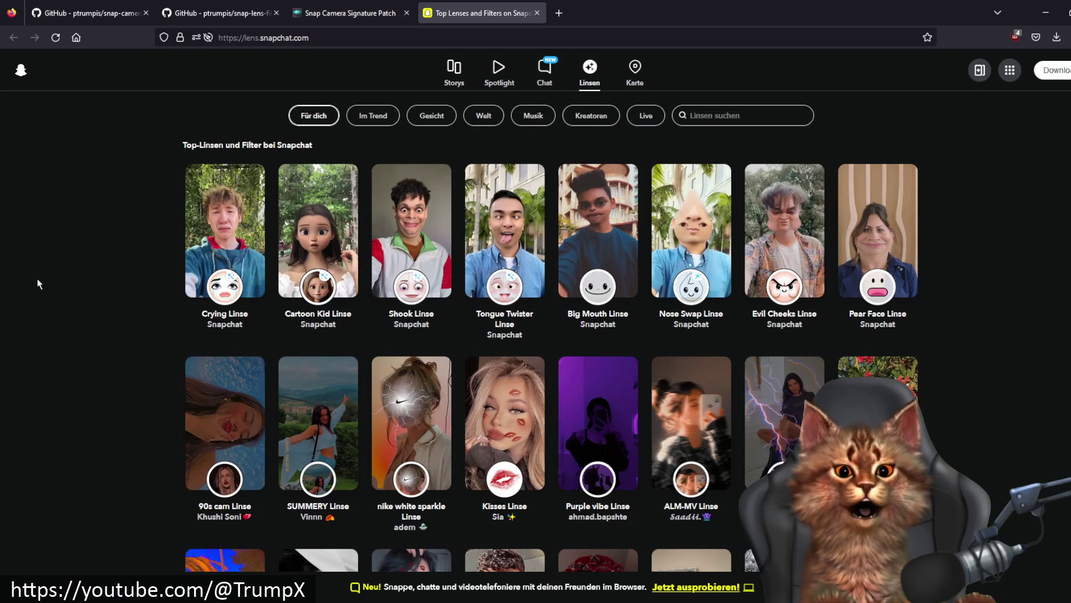
scroll(423, 290, "down", 3)
scroll(423, 290, "down", 3)
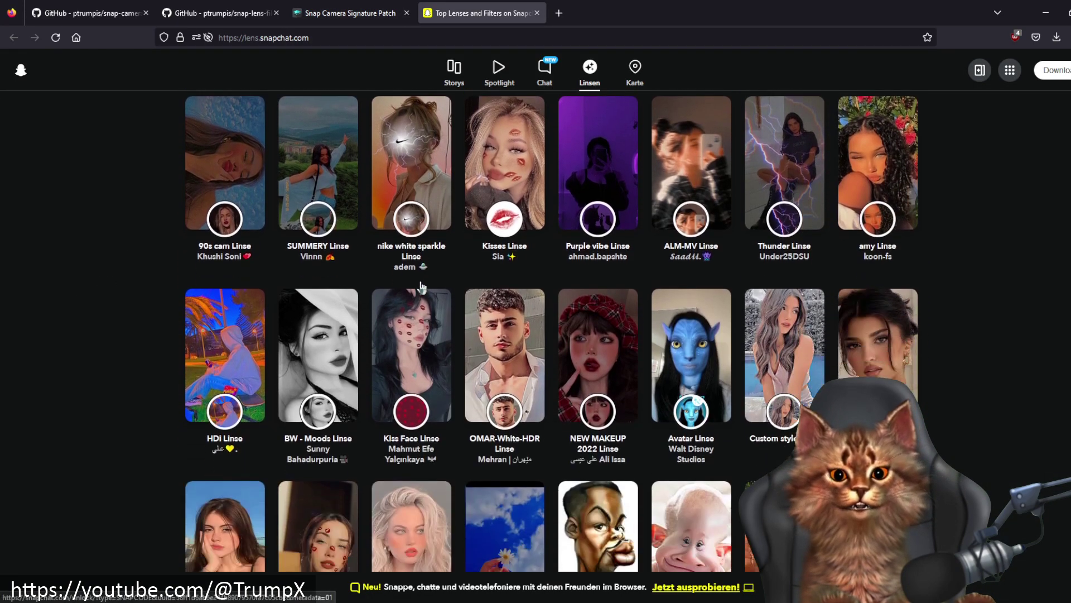
scroll(422, 290, "down", 3)
scroll(422, 290, "down", 2)
scroll(407, 285, "up", 4)
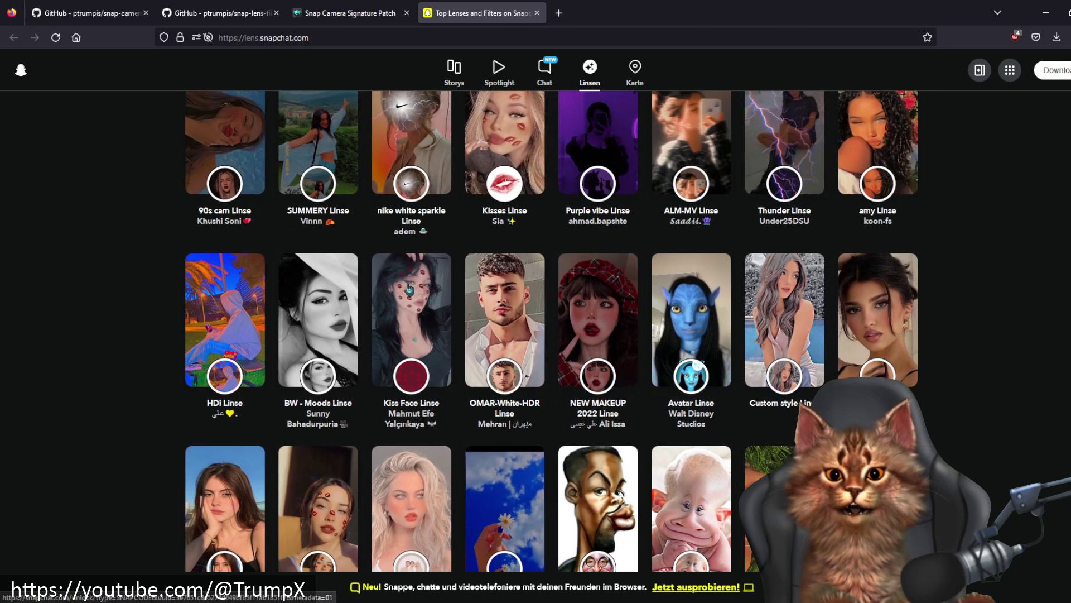
scroll(407, 276, "up", 4)
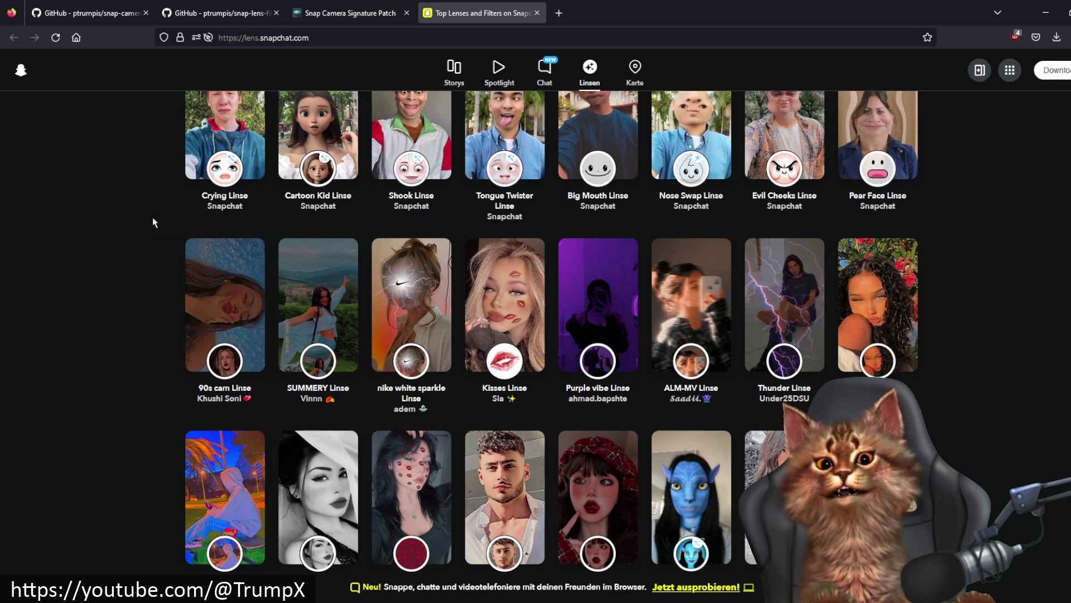
scroll(152, 217, "up", 3)
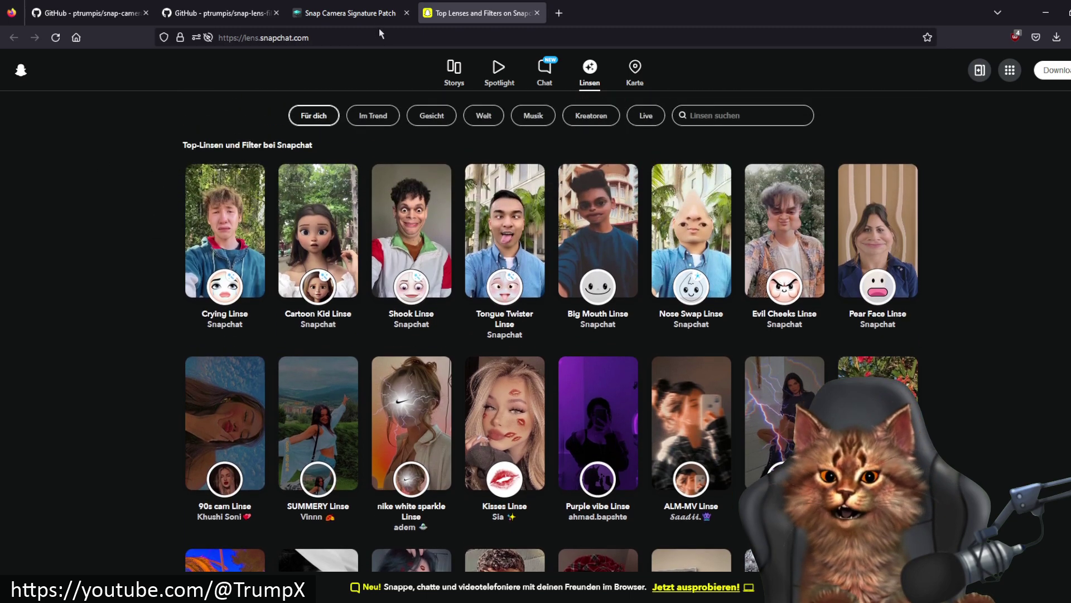
Back on the Signature Patch tab, highlight the 'v3 from Github' requirement, then deselect it.
left_click(350, 13)
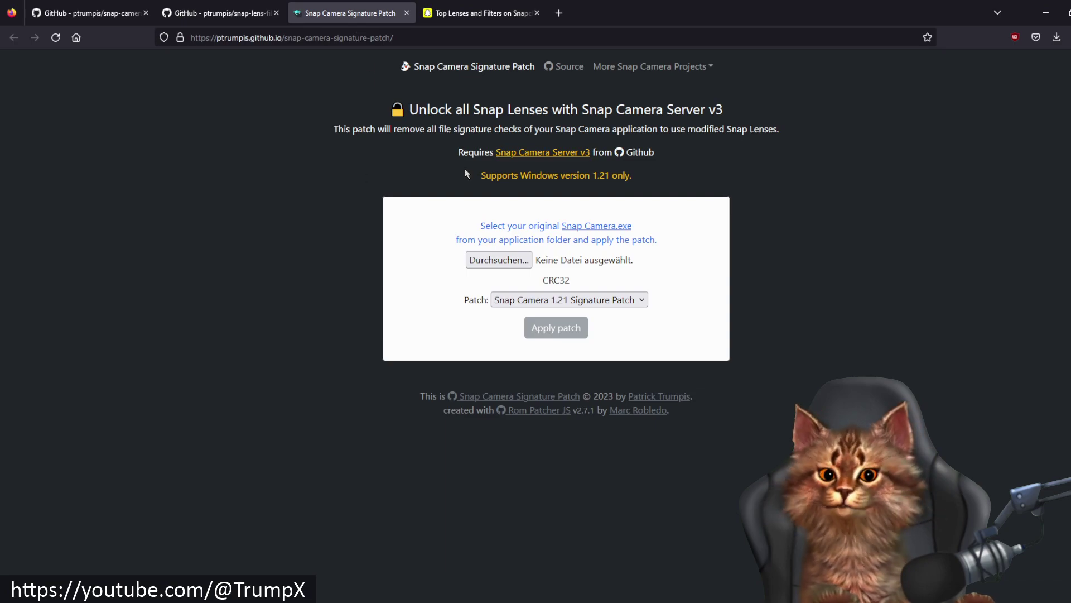
left_click_drag(465, 172, 583, 164)
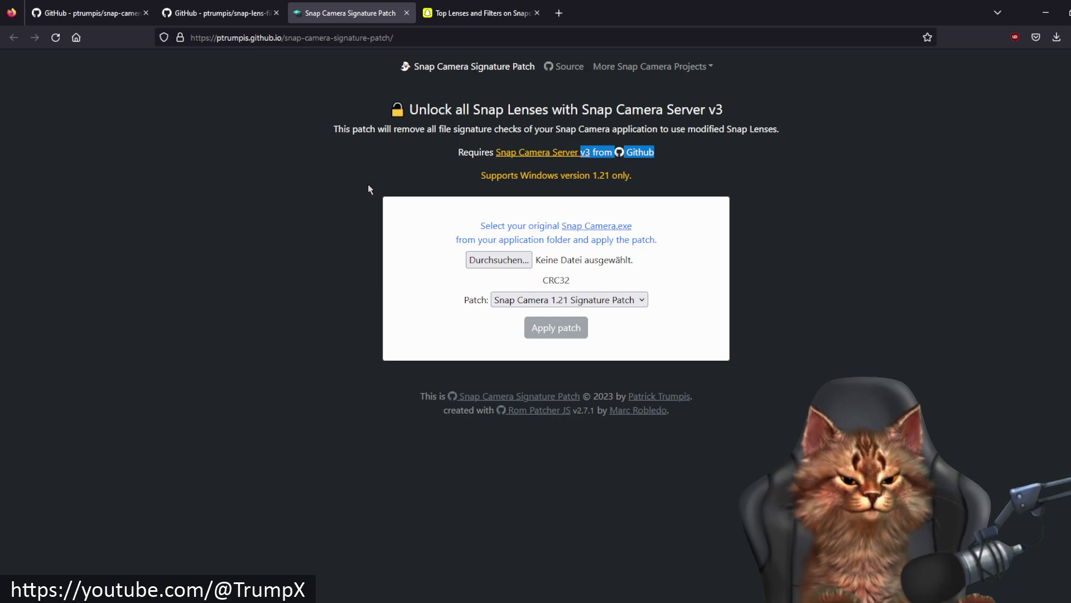
left_click(464, 168)
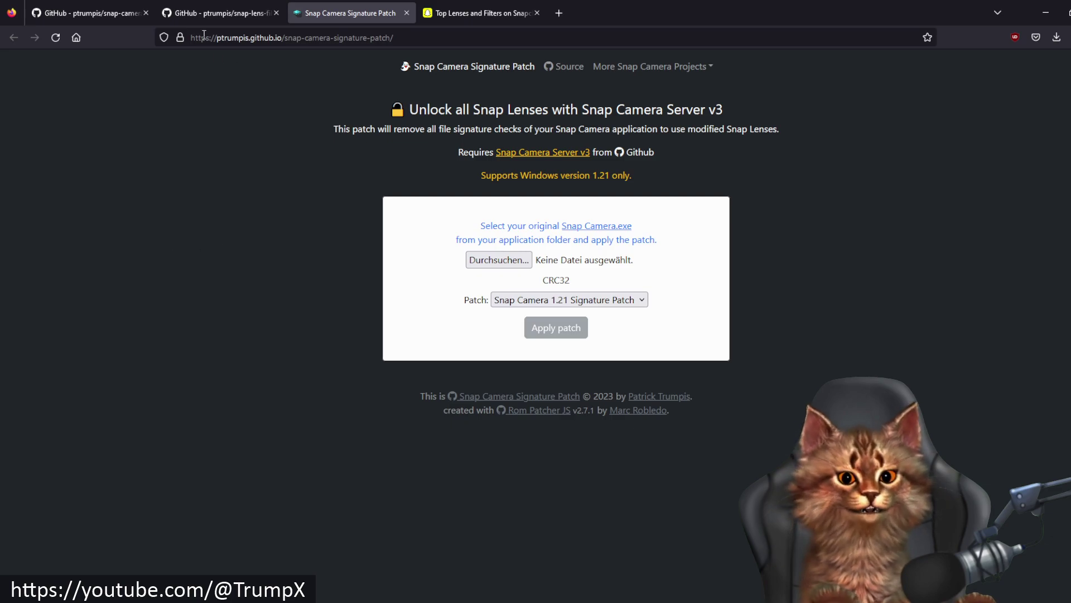
Switch to the snap-camera-server GitHub tab to review its README.
left_click(101, 21)
scroll(131, 187, "down", 2)
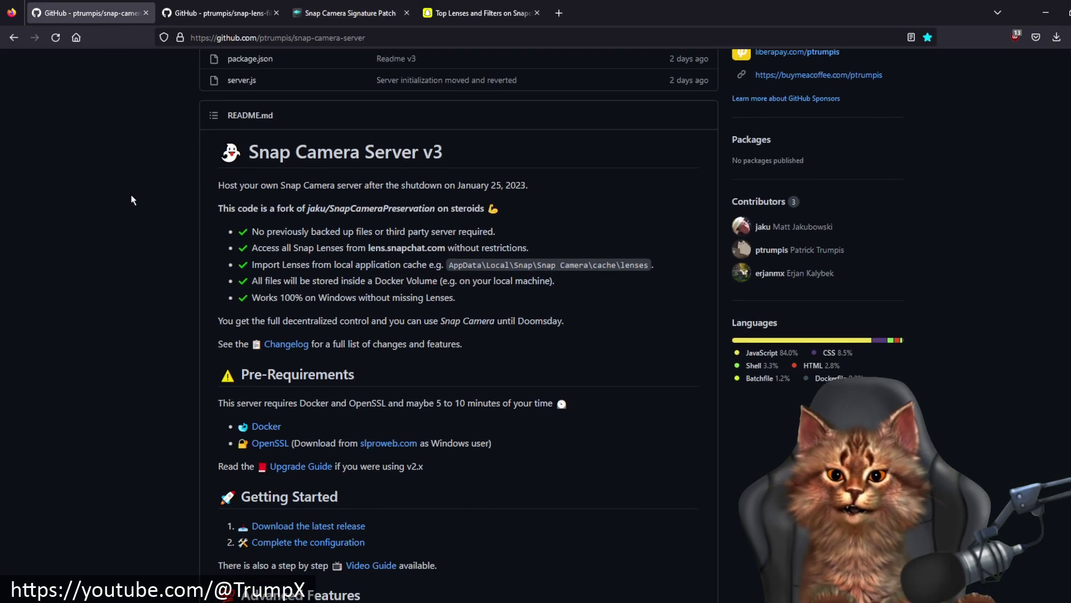
scroll(131, 188, "down", 2)
scroll(151, 216, "down", 2)
scroll(151, 216, "down", 1)
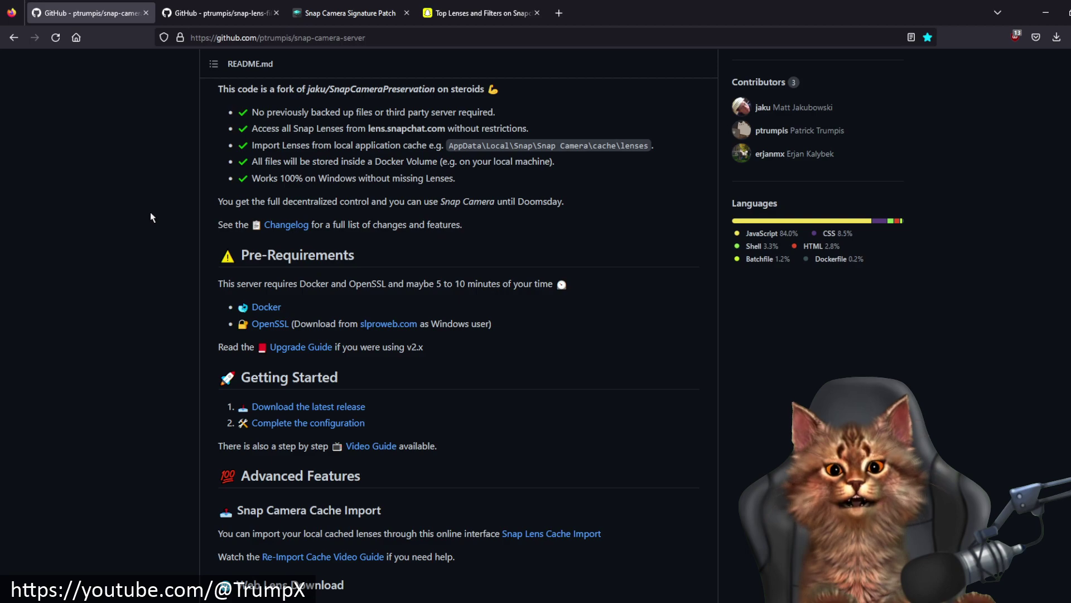
scroll(151, 216, "down", 1)
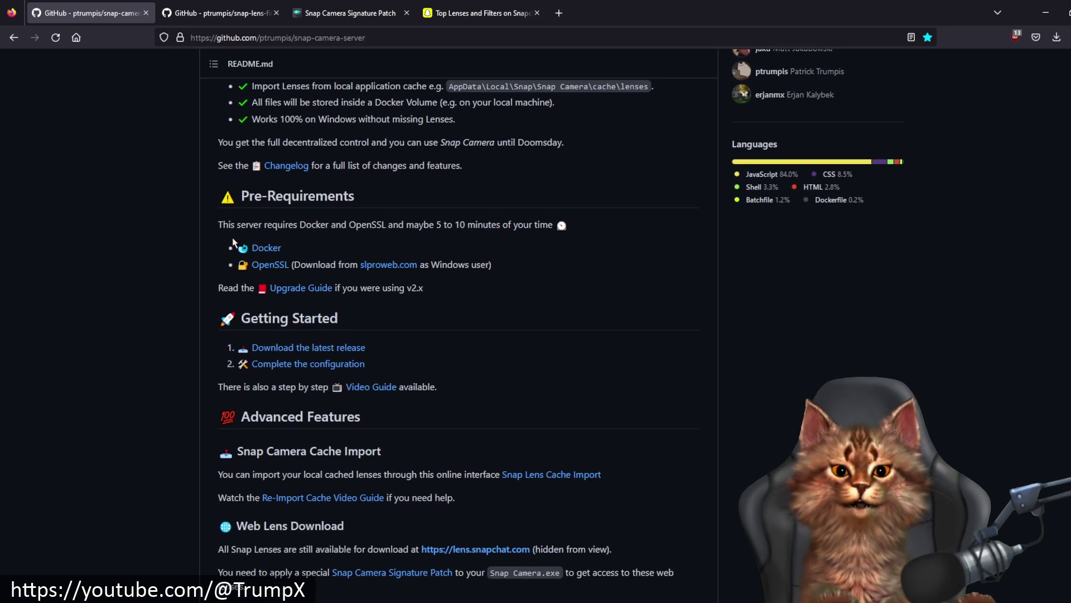
scroll(233, 242, "down", 2)
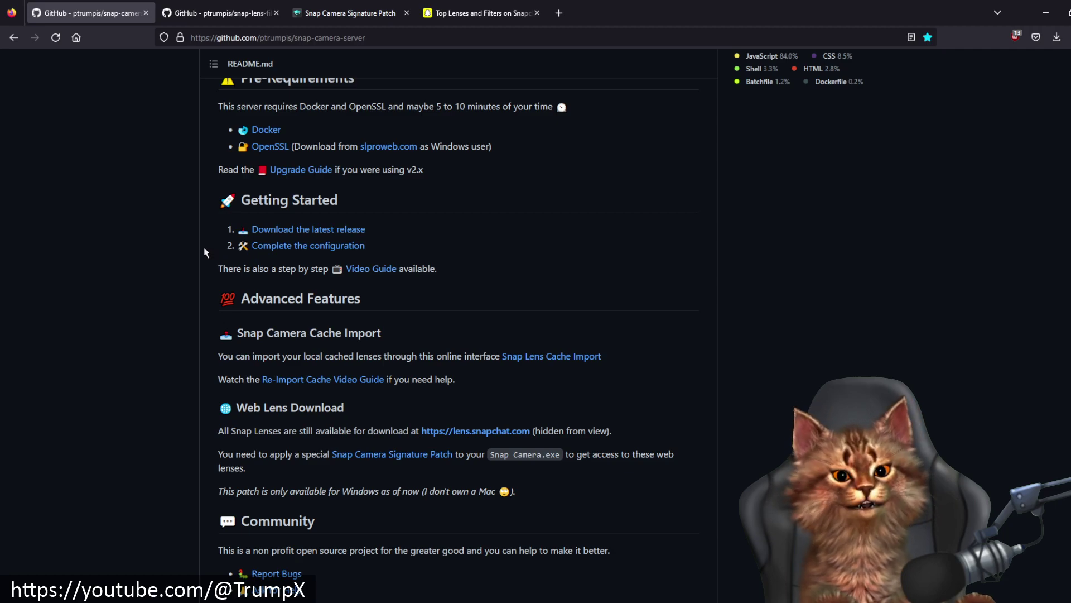
scroll(197, 248, "up", 4)
scroll(180, 247, "up", 4)
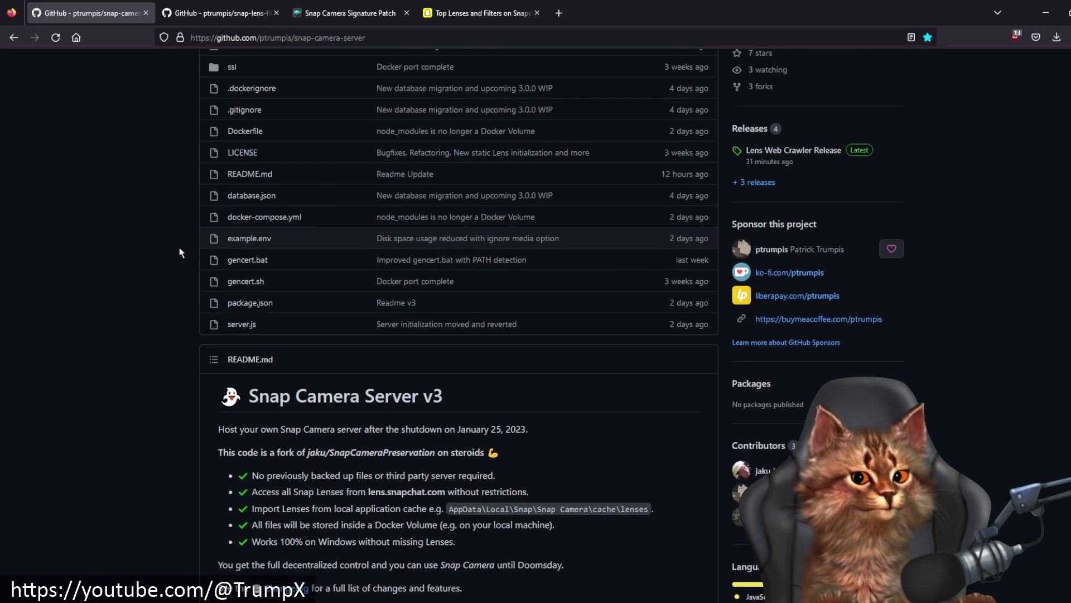
scroll(180, 252, "up", 5)
Open the Discussions section of the snap-camera-server repository.
left_click(217, 143)
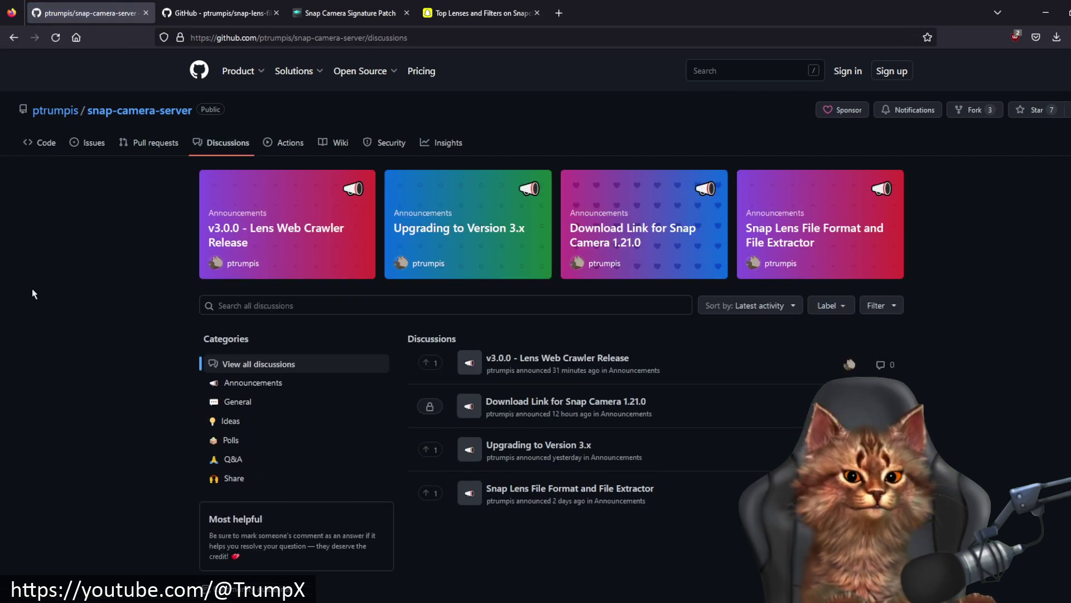
scroll(201, 285, "down", 3)
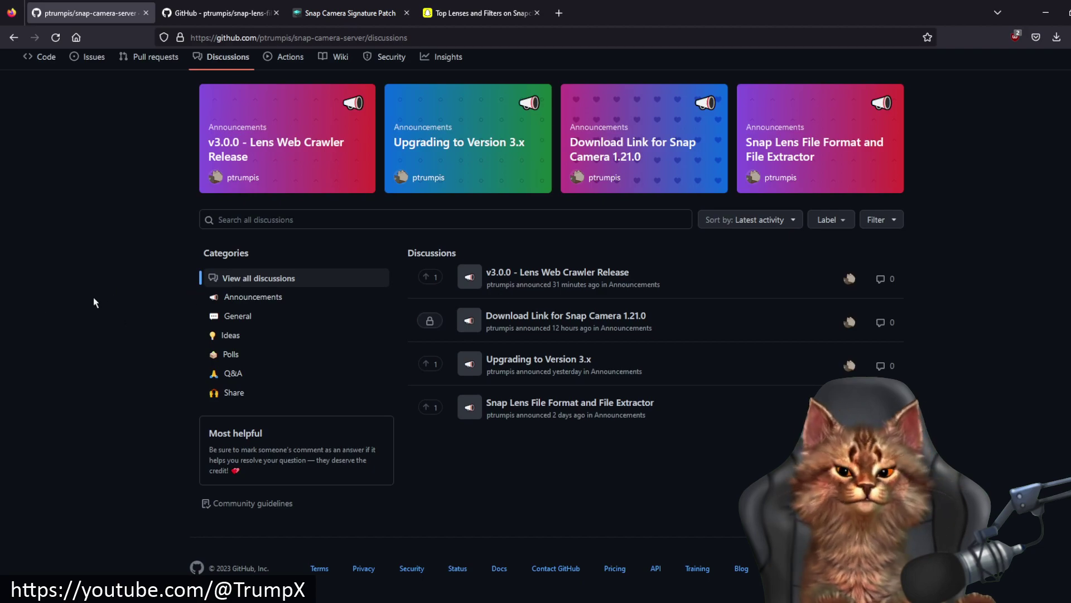